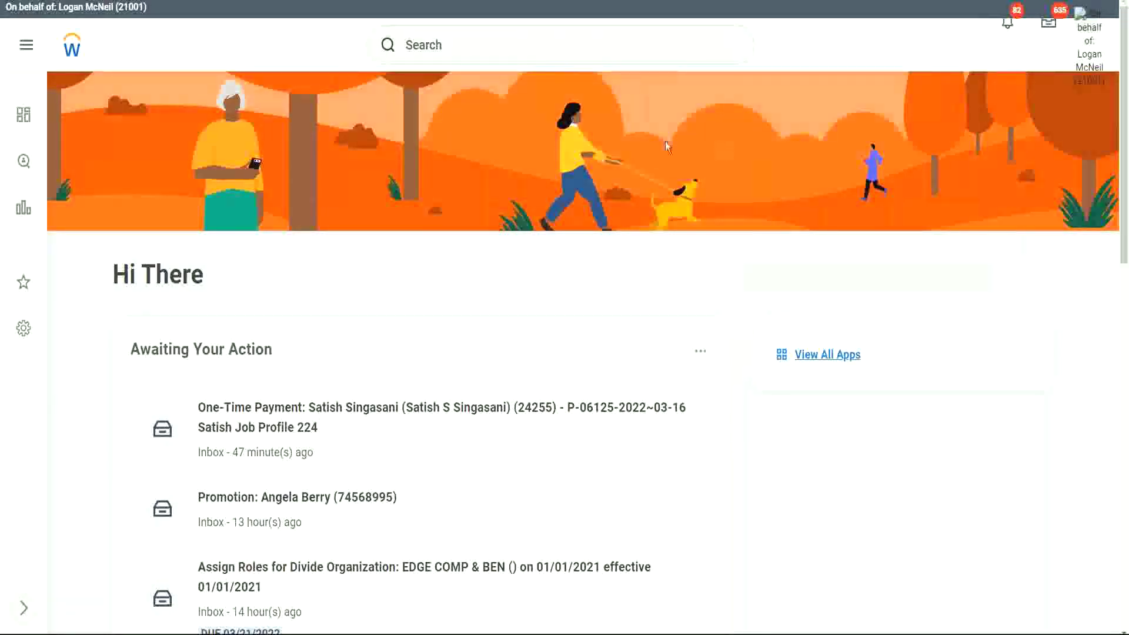
# Step: Search for the Create Compensation Eligibility Rule task and open it
pyautogui.click(449, 45)
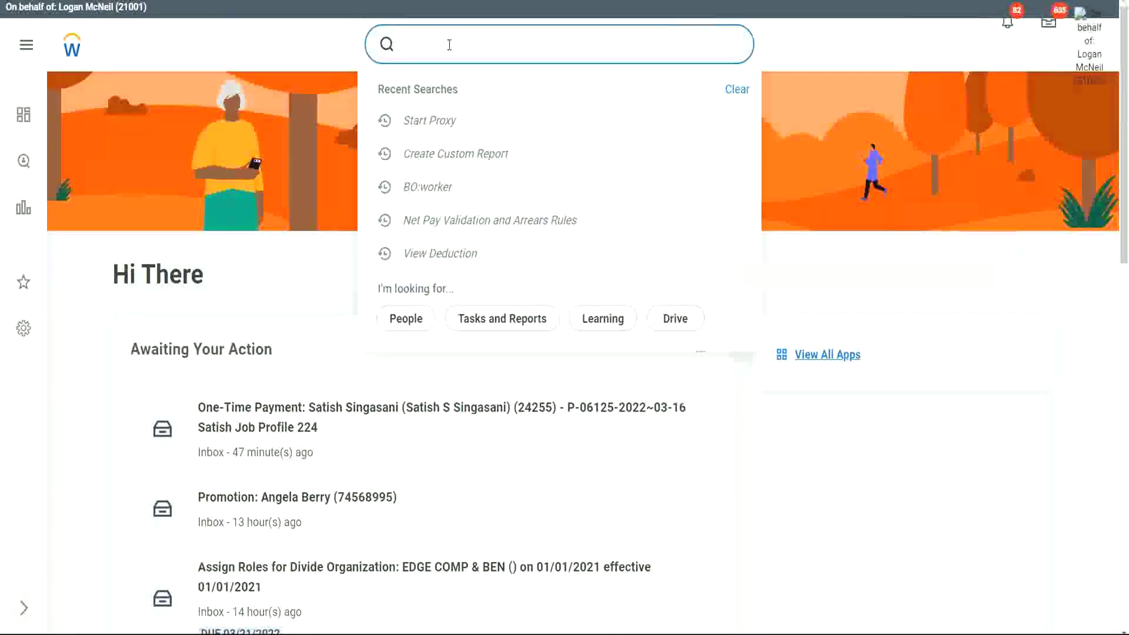
pyautogui.write('crea')
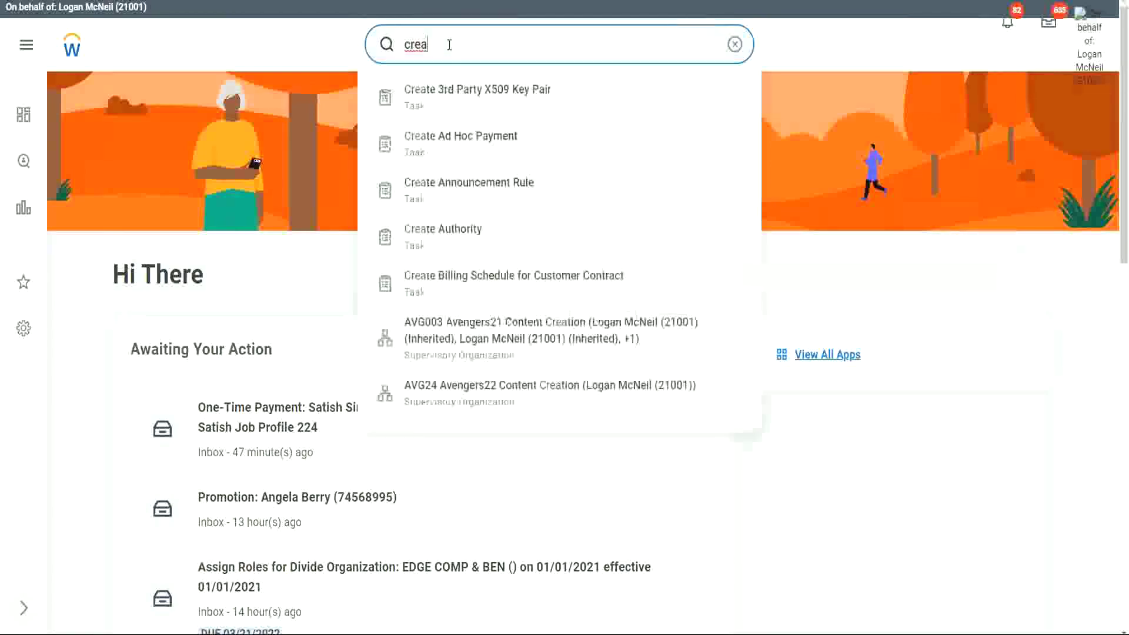
pyautogui.write(' comp elig rule')
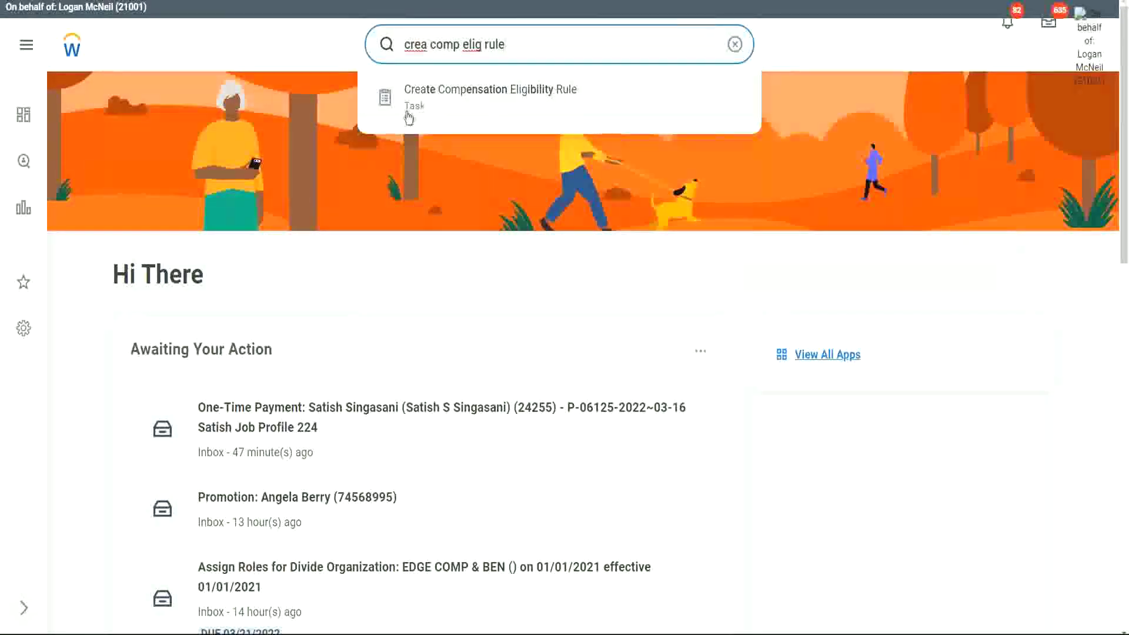
pyautogui.click(572, 95)
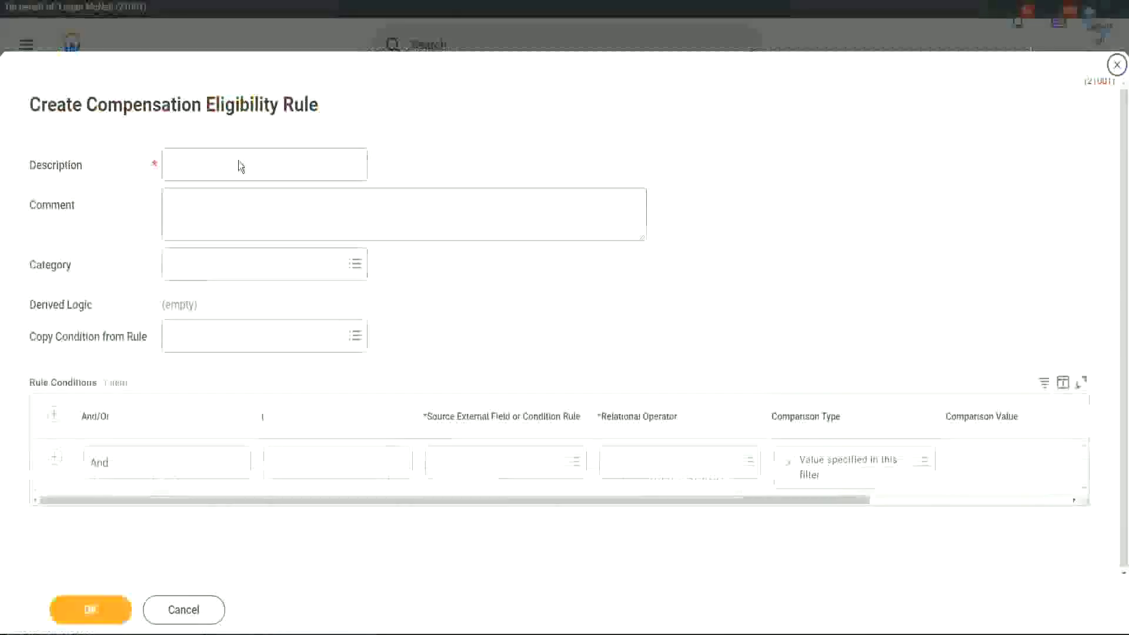
# Step: Enter "WW_All Managers" as the description of the new compensation eligibility rule
pyautogui.click(230, 158)
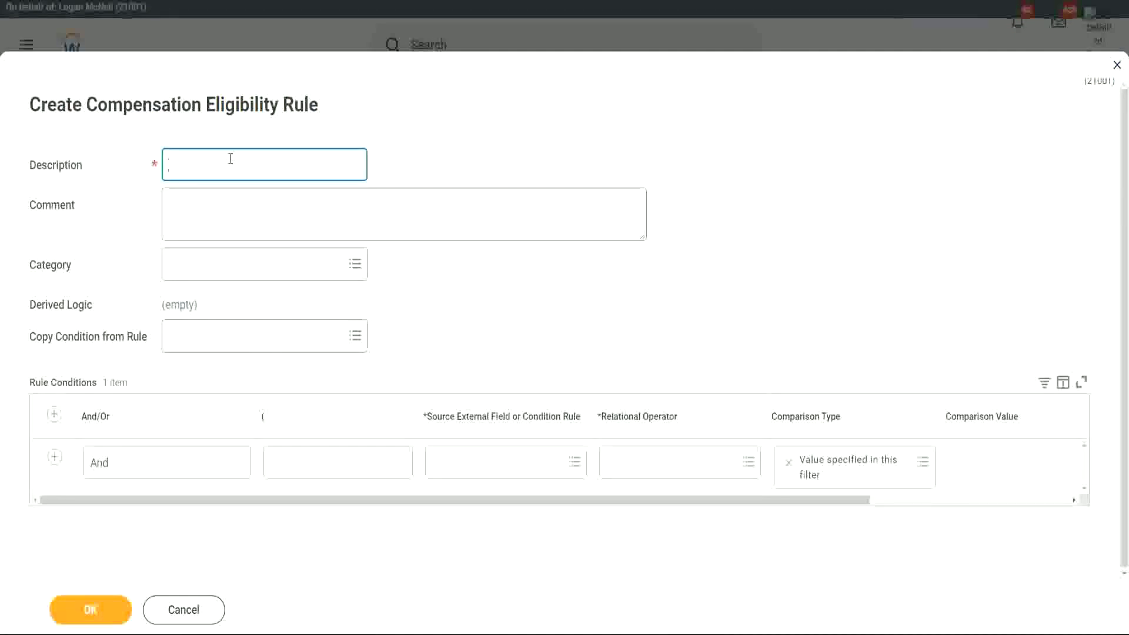
pyautogui.write('WW_All')
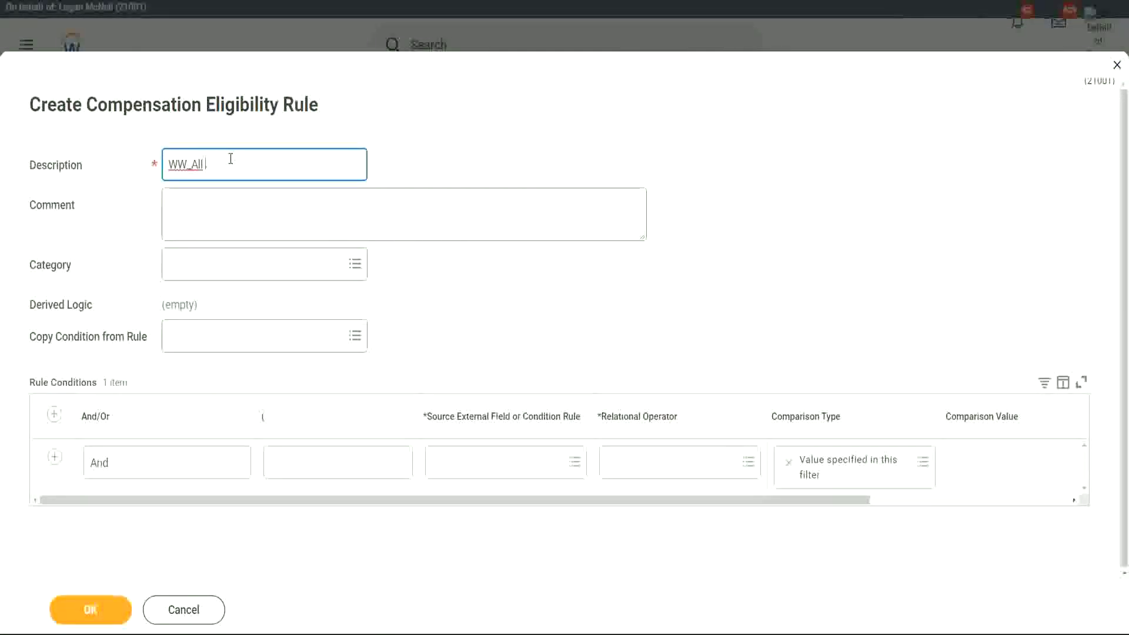
pyautogui.write(' AMnManagers')
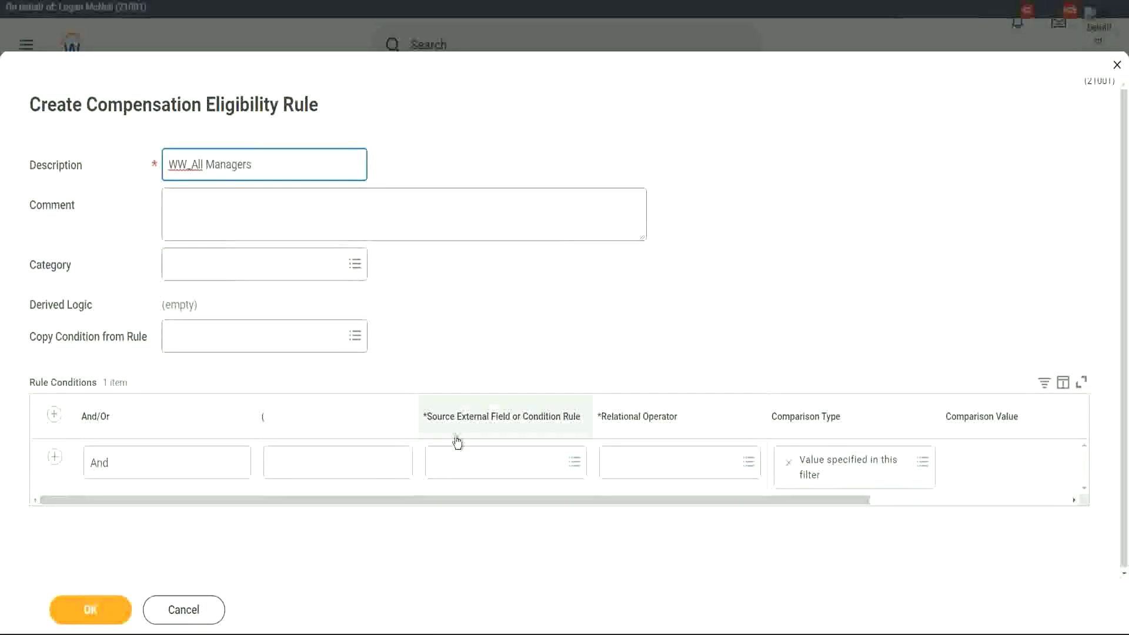
# Step: Add the comment "This rule is to identify all Managers in the system" to the rule
pyautogui.click(192, 214)
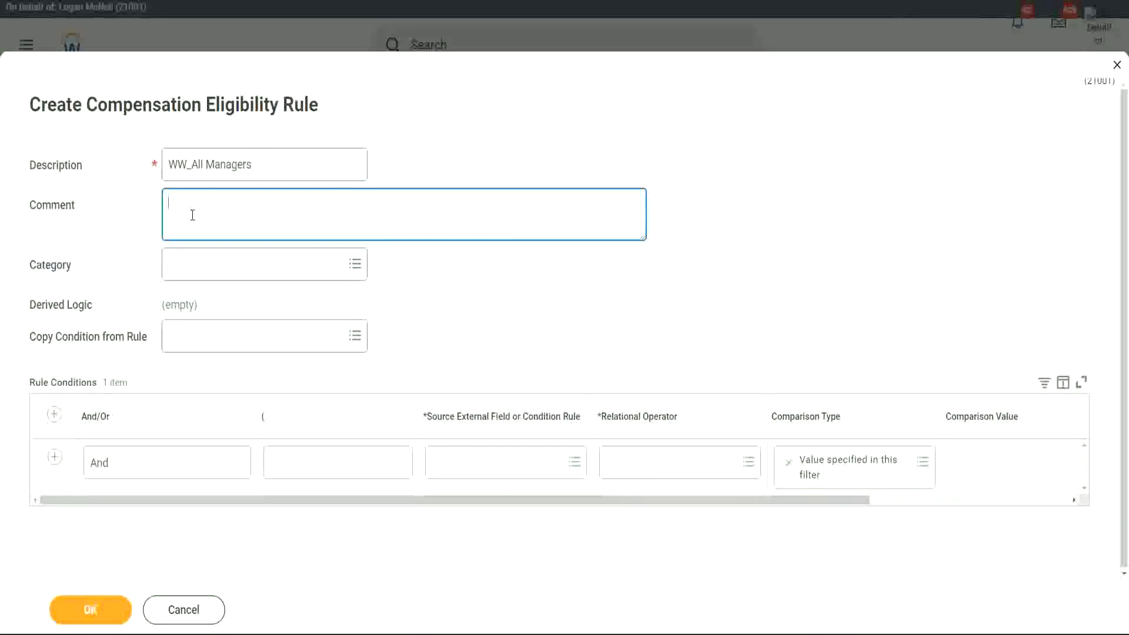
pyautogui.write('This rule is ')
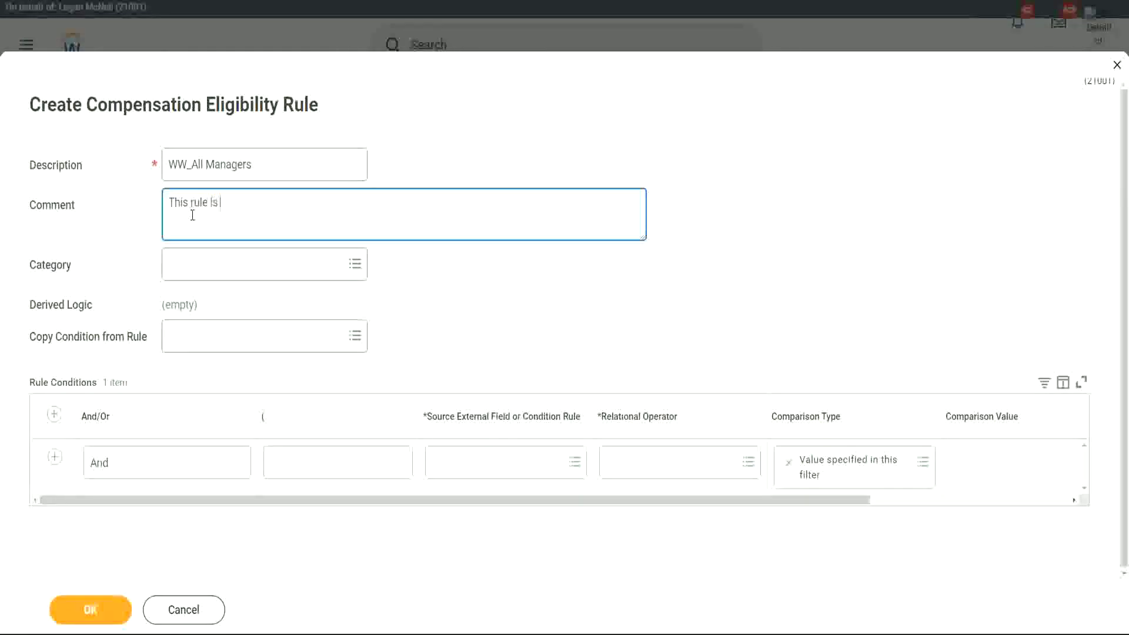
pyautogui.write('to identify all Manage')
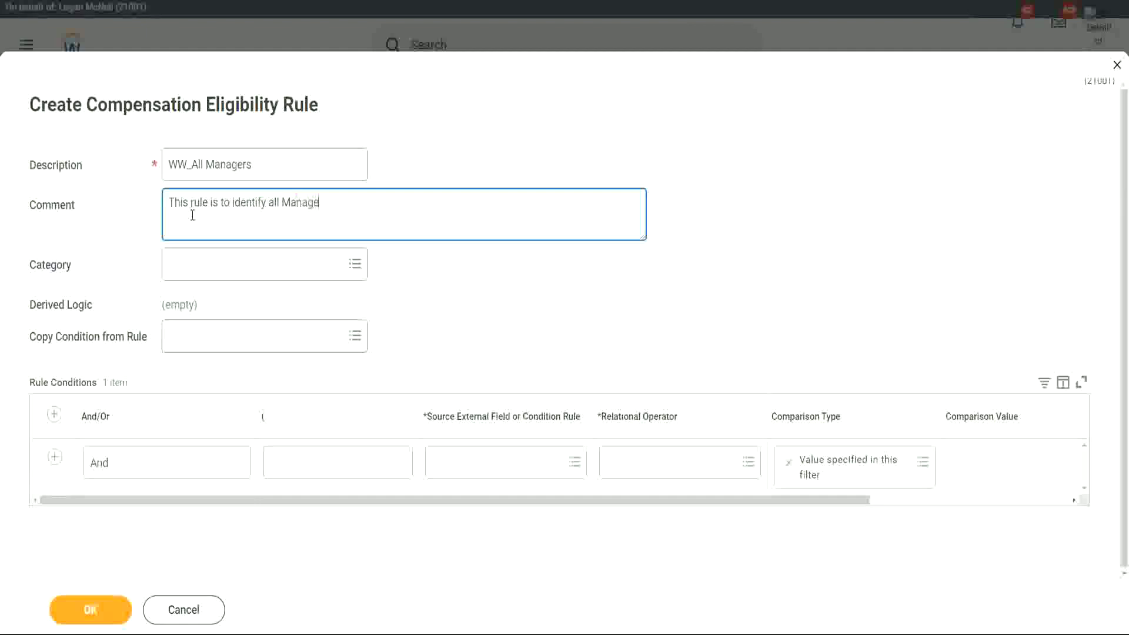
pyautogui.write('rs in the tenant')
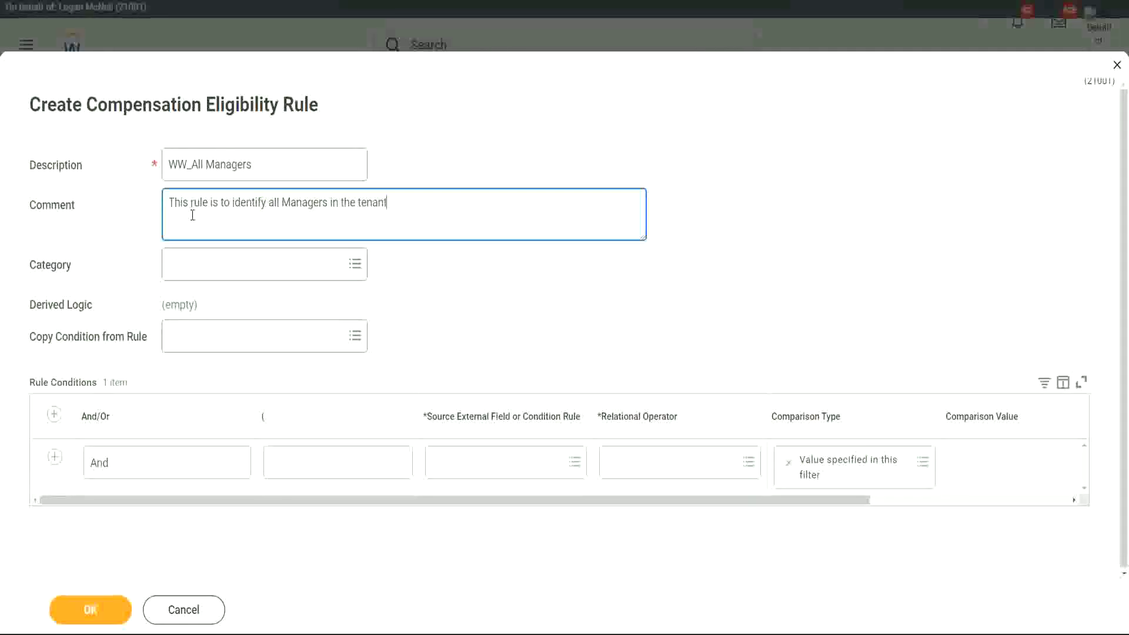
pyautogui.press('BackSpace')
pyautogui.press('BackSpace')
pyautogui.press('BackSpace')
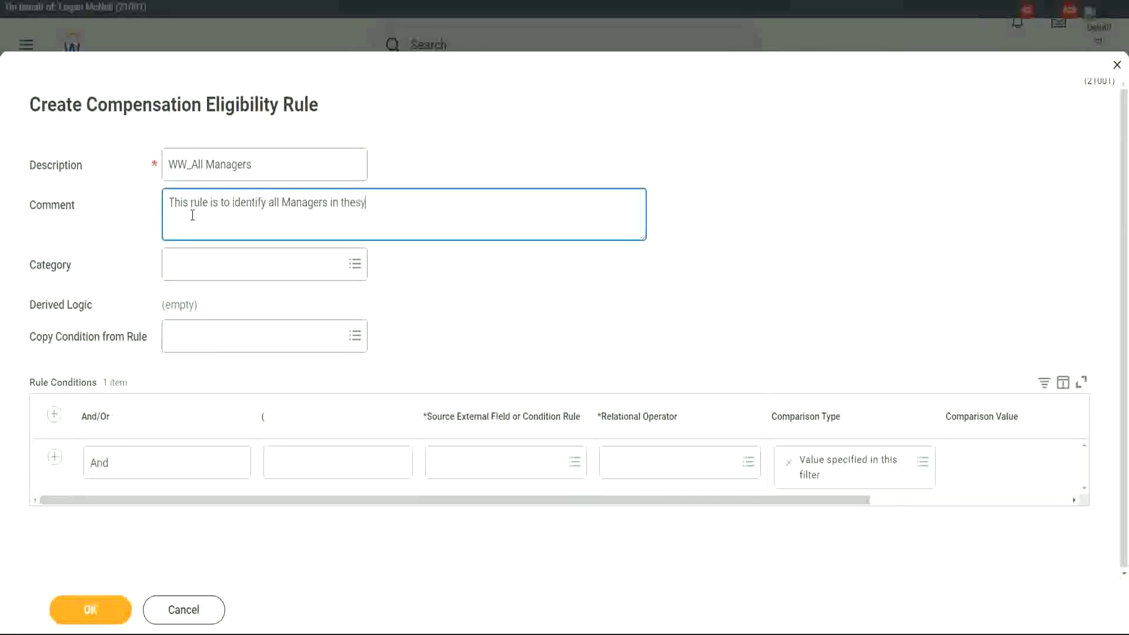
pyautogui.write('system')
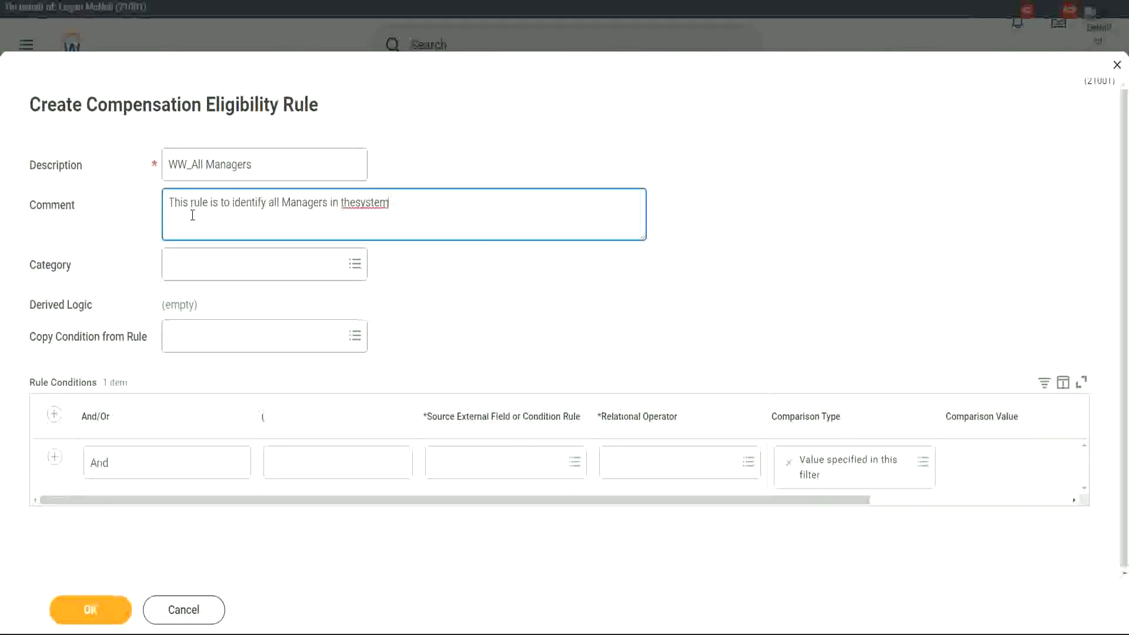
pyautogui.press('Left')
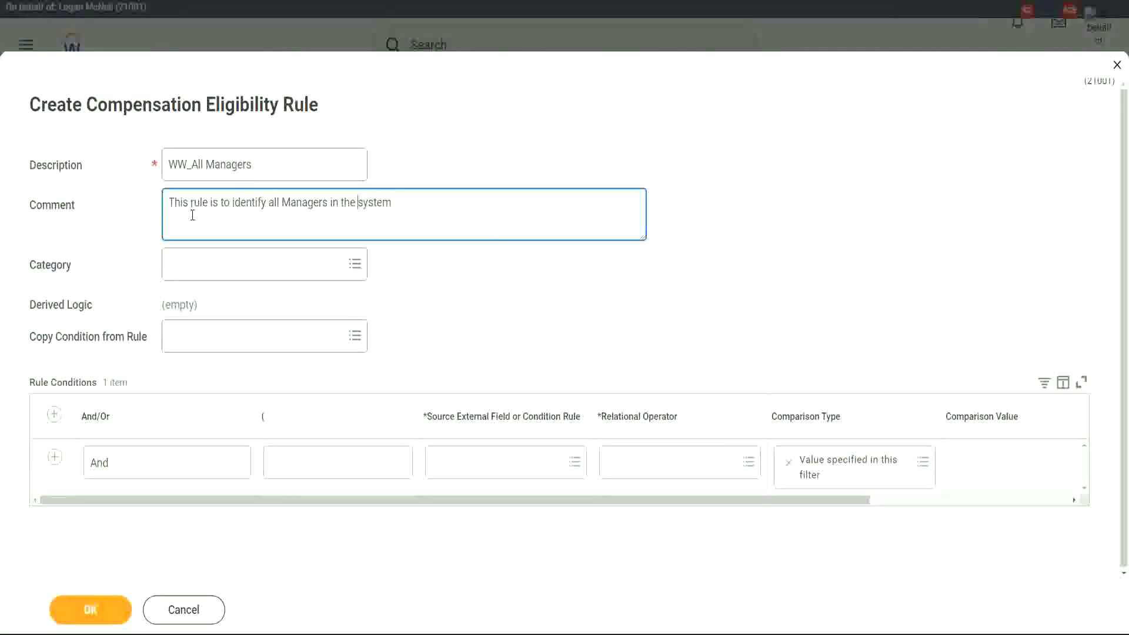
pyautogui.press('Right')
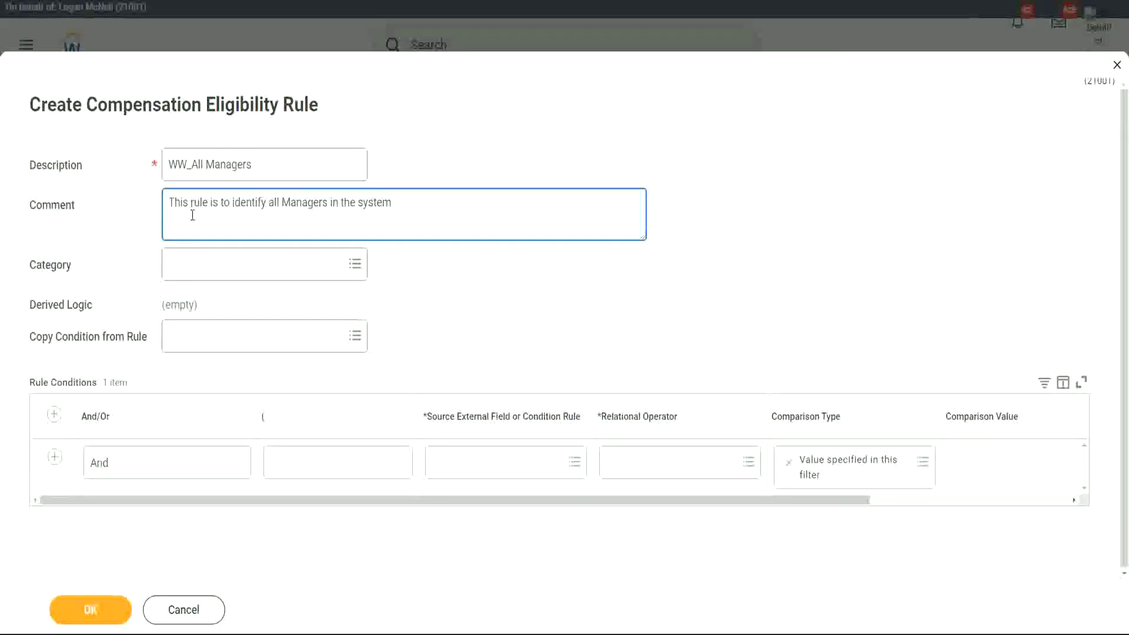
# Step: Look through the rule categories under Compensation Eligibility Rule and Notice Period Eligibility Rule, leaving the Category empty
pyautogui.click(210, 277)
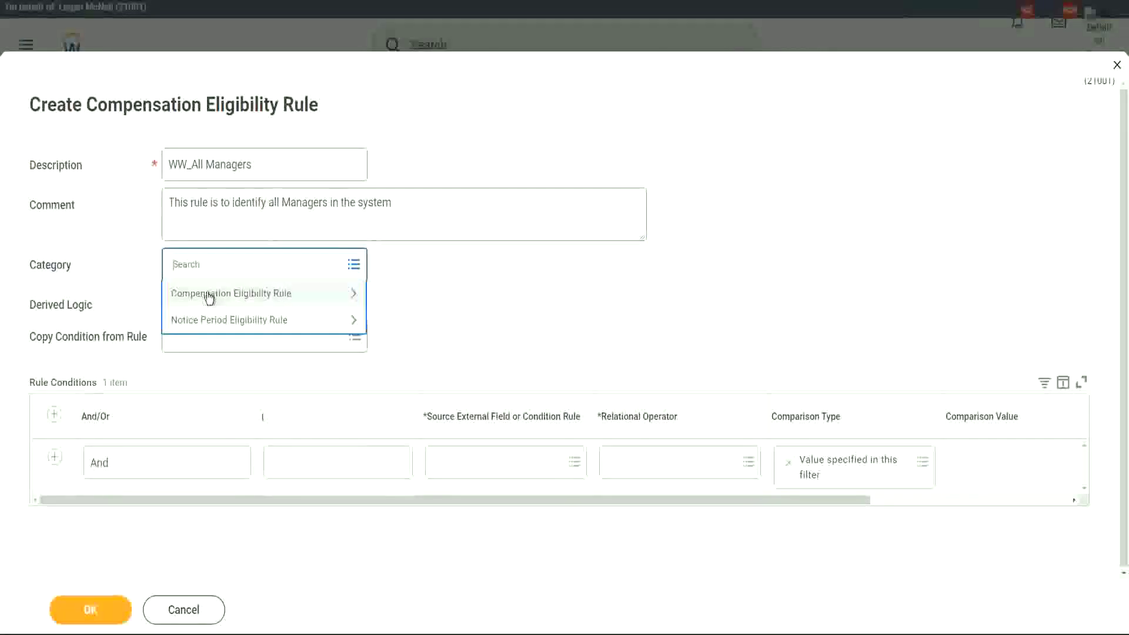
pyautogui.click(223, 293)
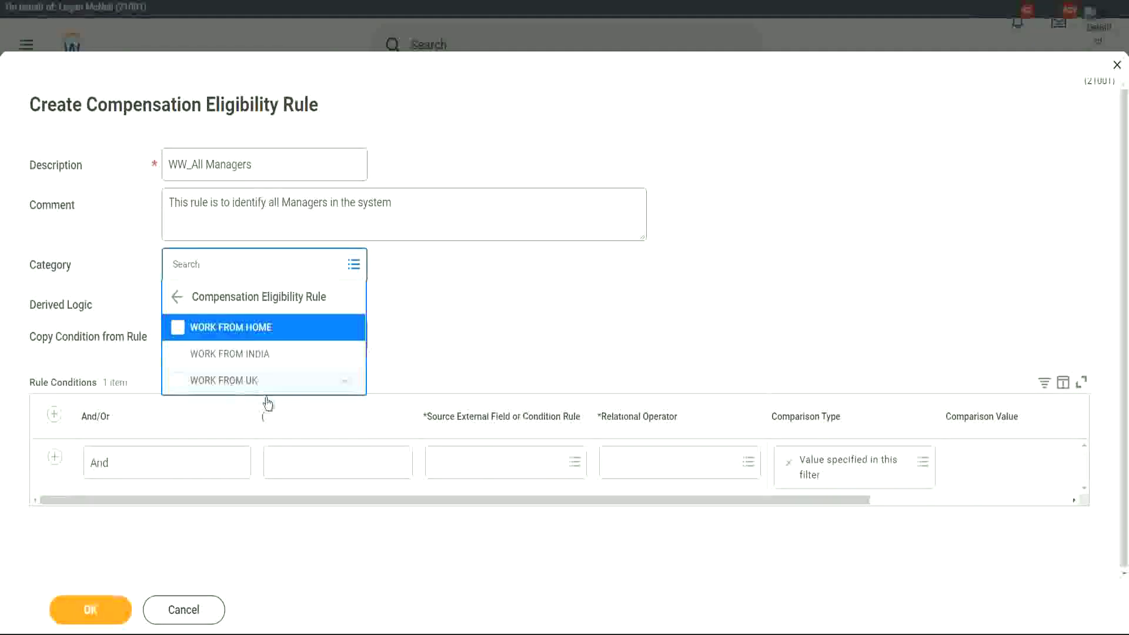
pyautogui.click(175, 298)
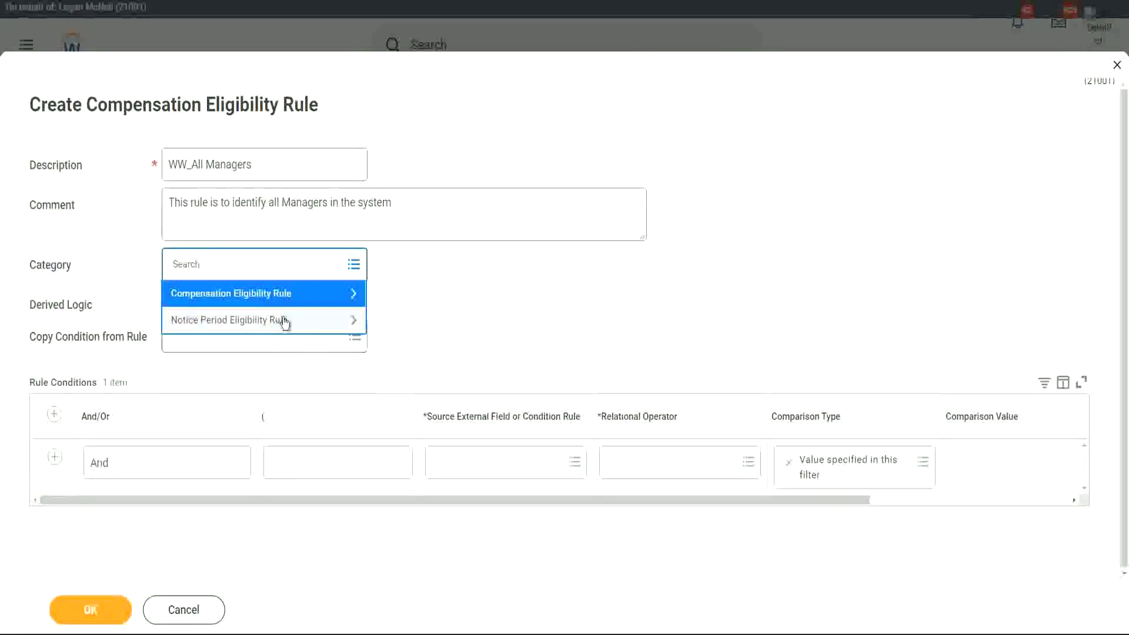
pyautogui.click(285, 321)
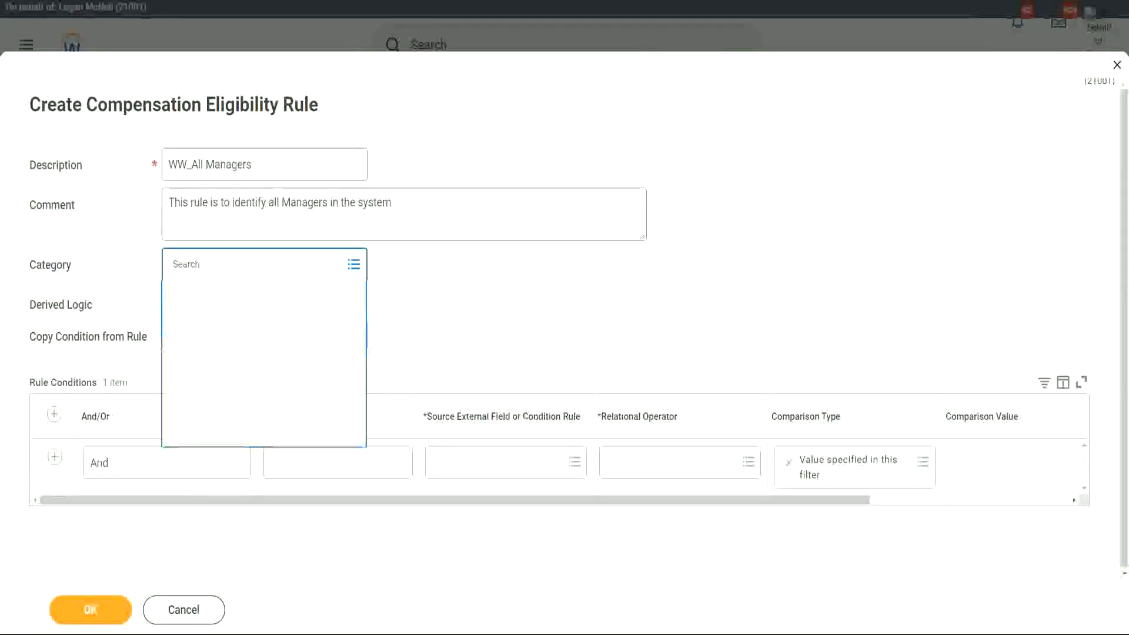
pyautogui.click(454, 295)
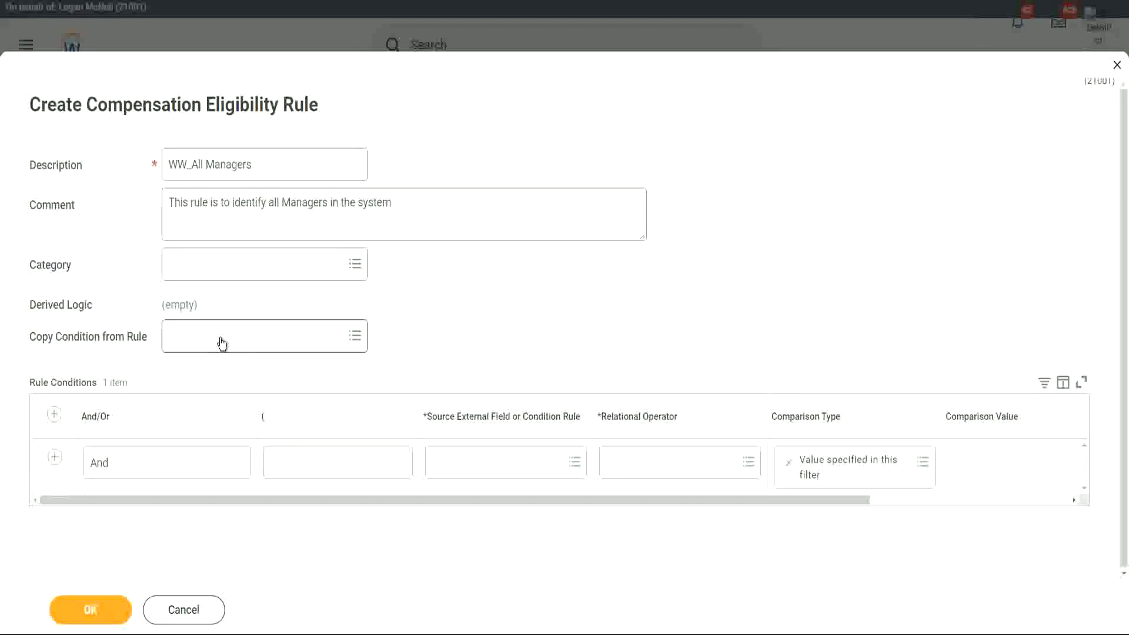
# Step: Examine the Rule Conditions table, including the And/Or options, the parenthesis columns, and the comparison and Order columns
pyautogui.moveTo(222, 342)
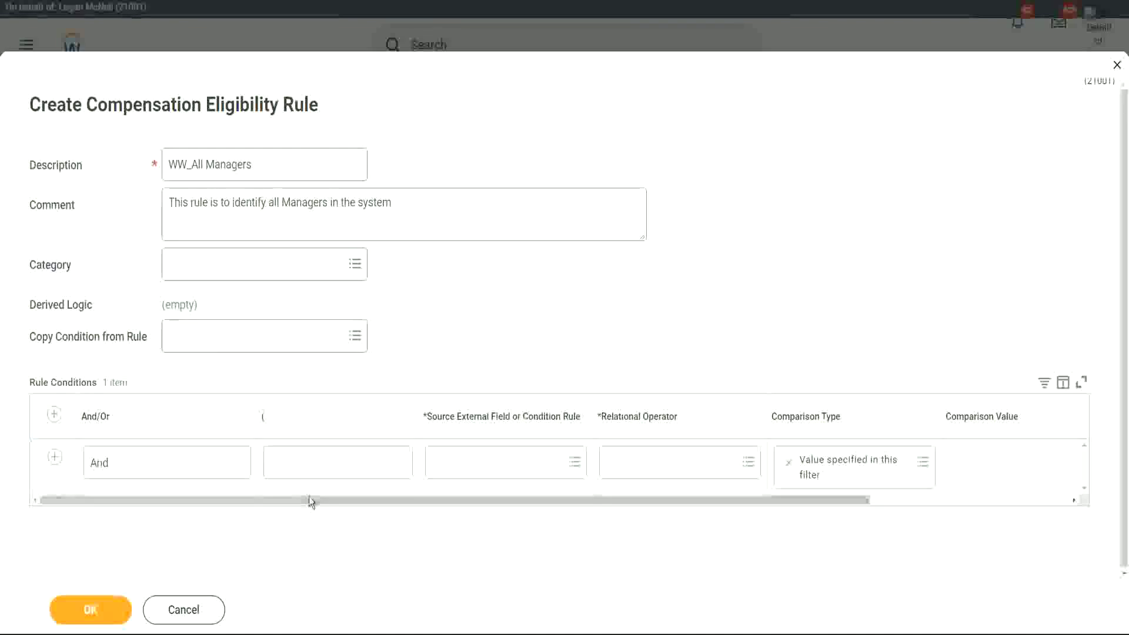
pyautogui.moveTo(308, 496)
pyautogui.mouseDown()
pyautogui.moveTo(304, 506)
pyautogui.moveTo(345, 506)
pyautogui.moveTo(292, 507)
pyautogui.mouseUp()
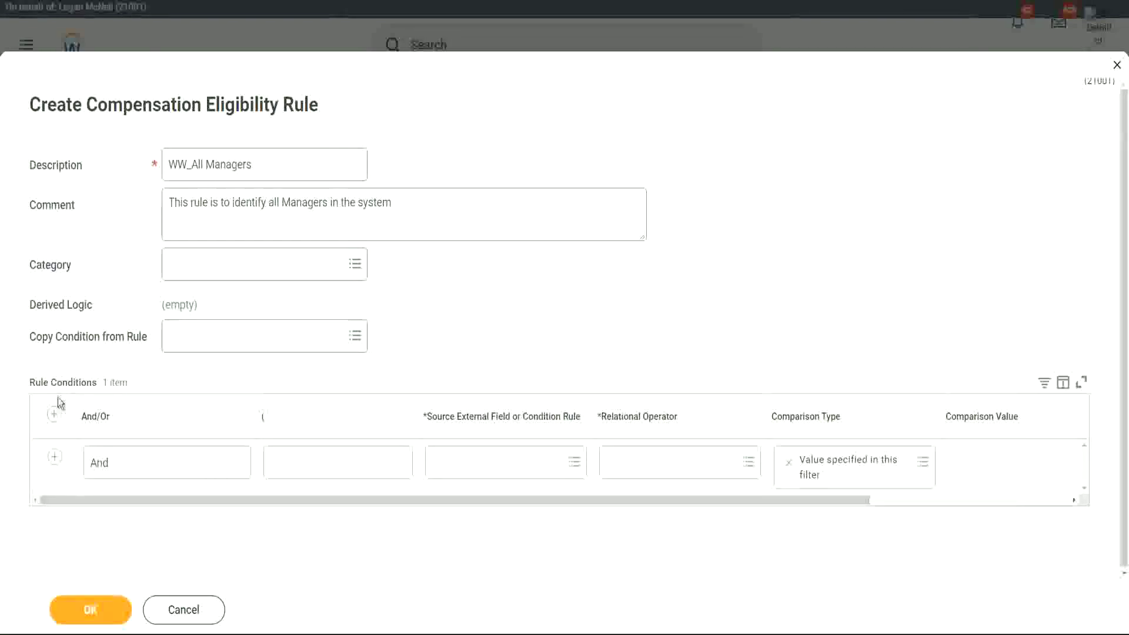
pyautogui.moveTo(29, 382); pyautogui.dragTo(161, 384)
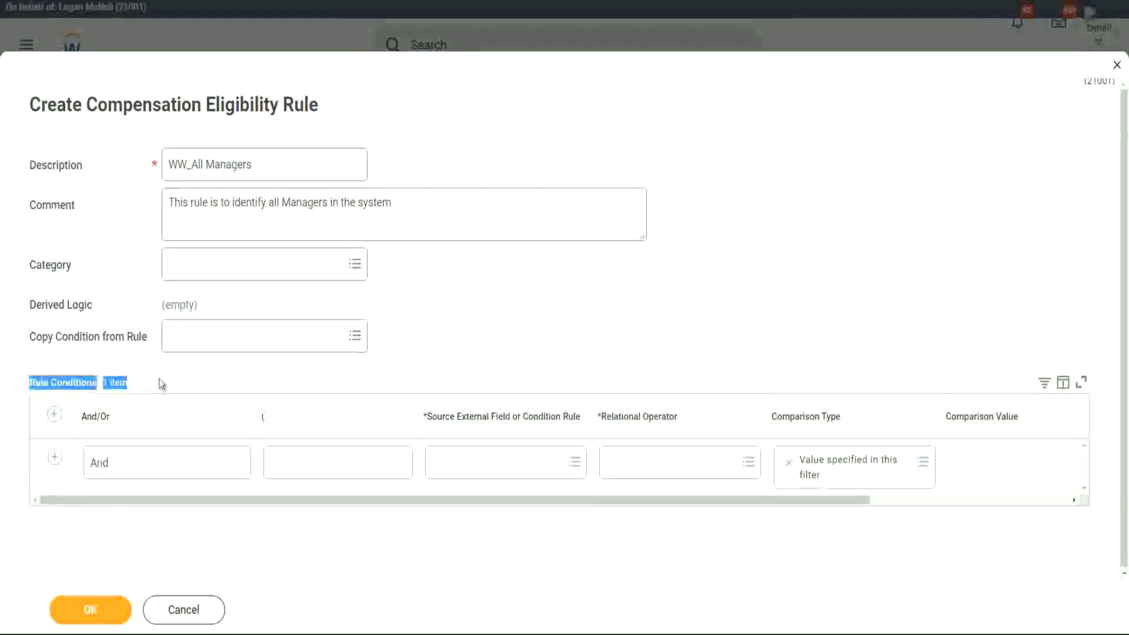
pyautogui.click(150, 404)
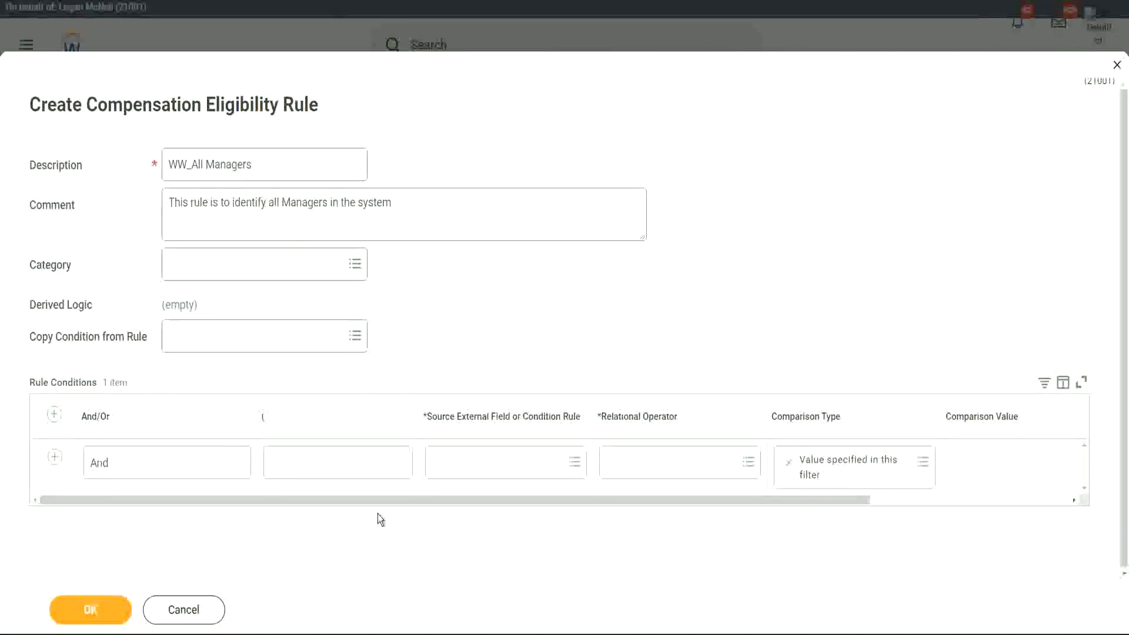
pyautogui.moveTo(383, 500); pyautogui.dragTo(346, 507)
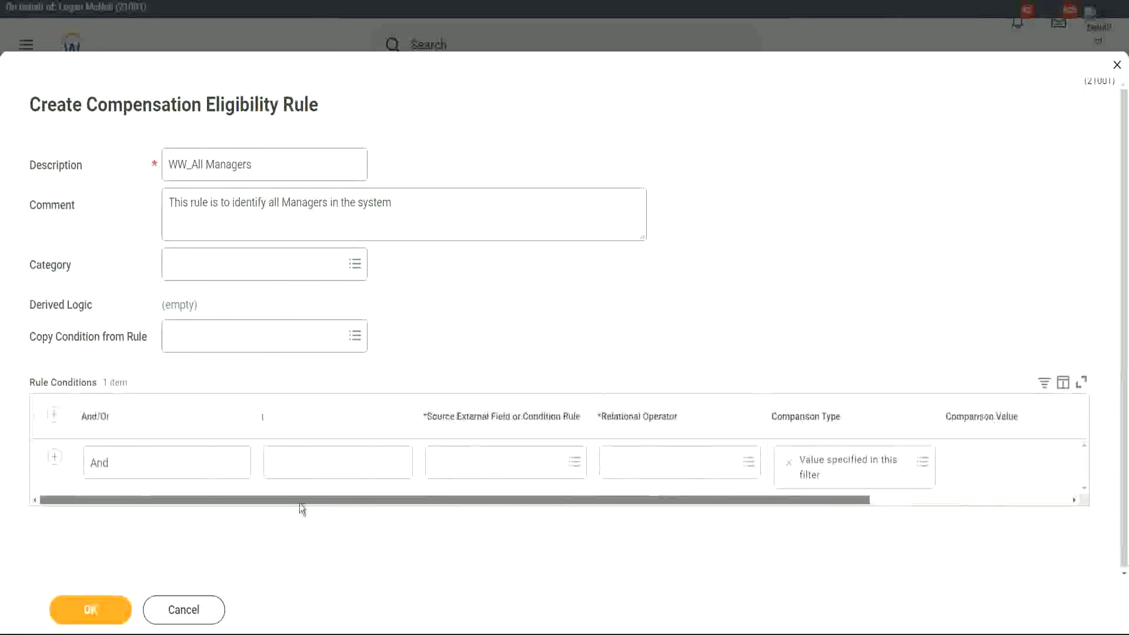
pyautogui.click(232, 468)
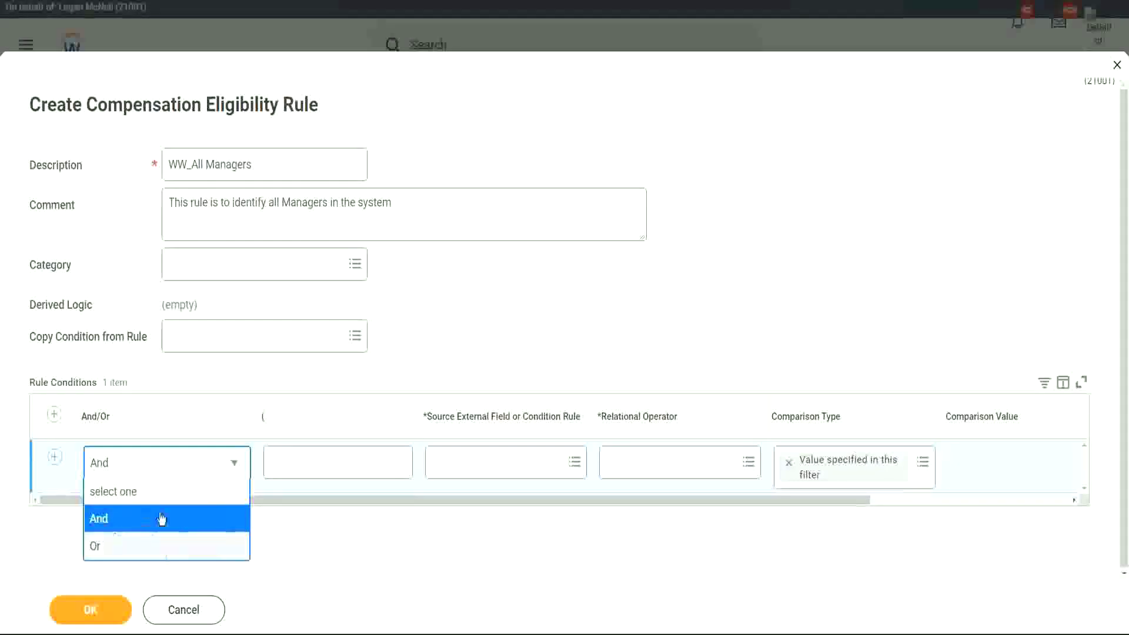
pyautogui.click(318, 534)
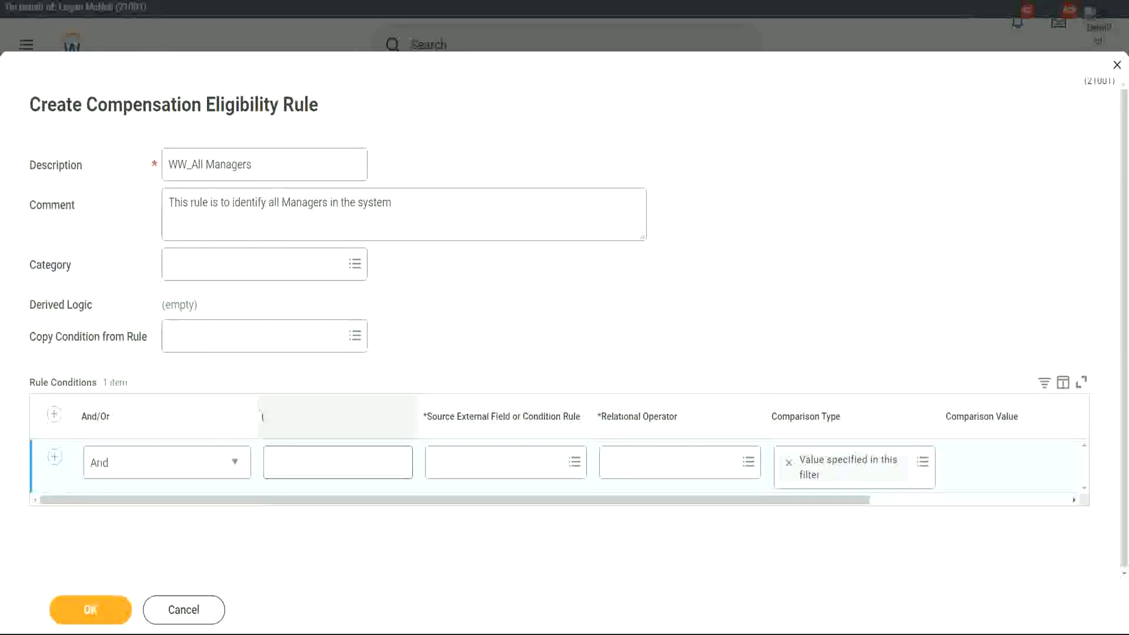
pyautogui.moveTo(272, 499); pyautogui.dragTo(615, 506)
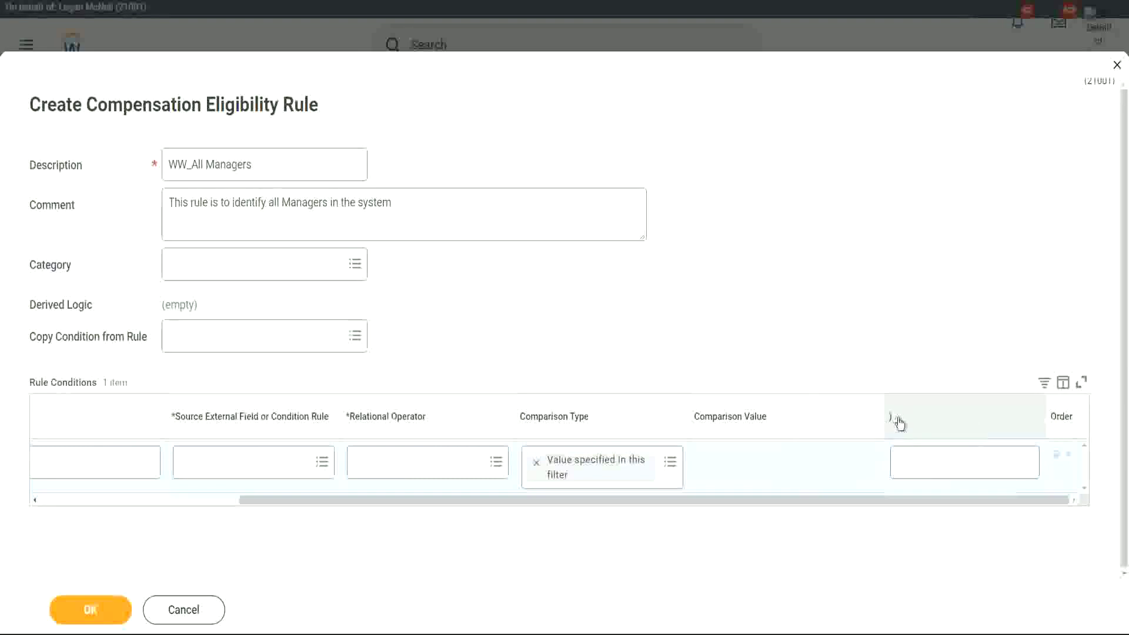
pyautogui.moveTo(768, 496); pyautogui.dragTo(578, 517)
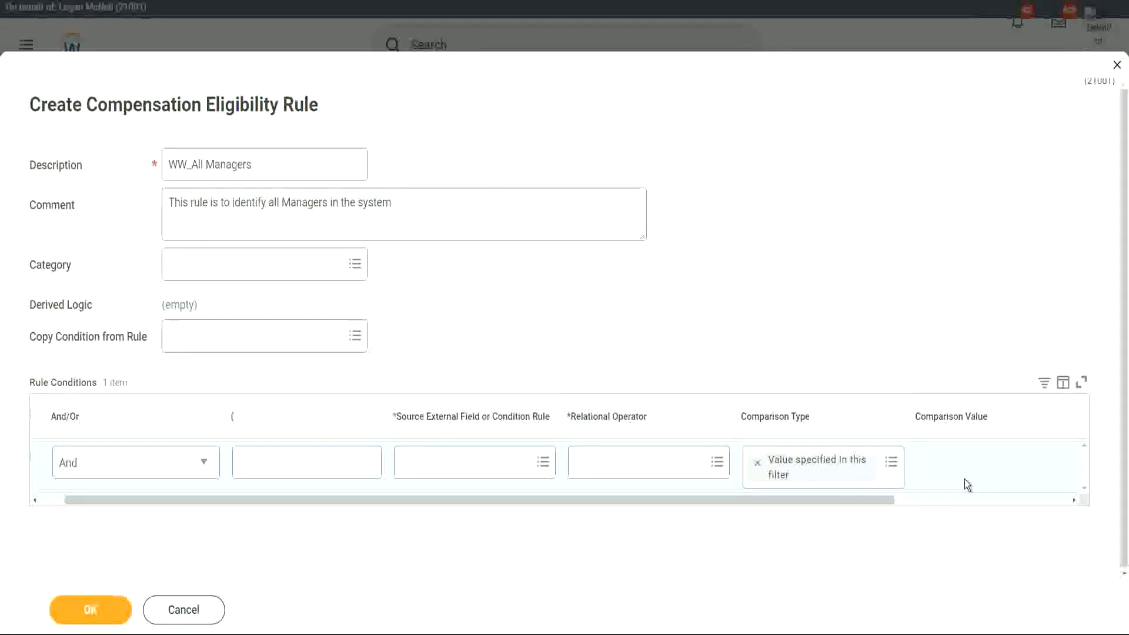
pyautogui.moveTo(834, 504); pyautogui.dragTo(739, 340)
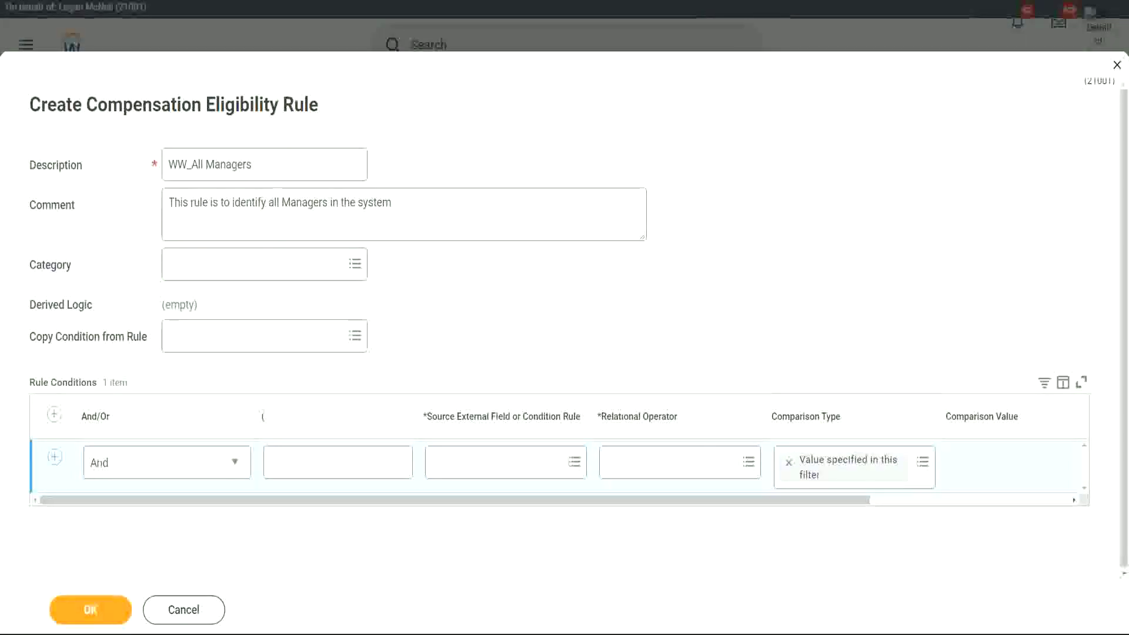
pyautogui.moveTo(26, 365)
pyautogui.mouseDown()
pyautogui.moveTo(1099, 364)
pyautogui.moveTo(1113, 510)
pyautogui.moveTo(21, 523)
pyautogui.moveTo(26, 363)
pyautogui.mouseUp()
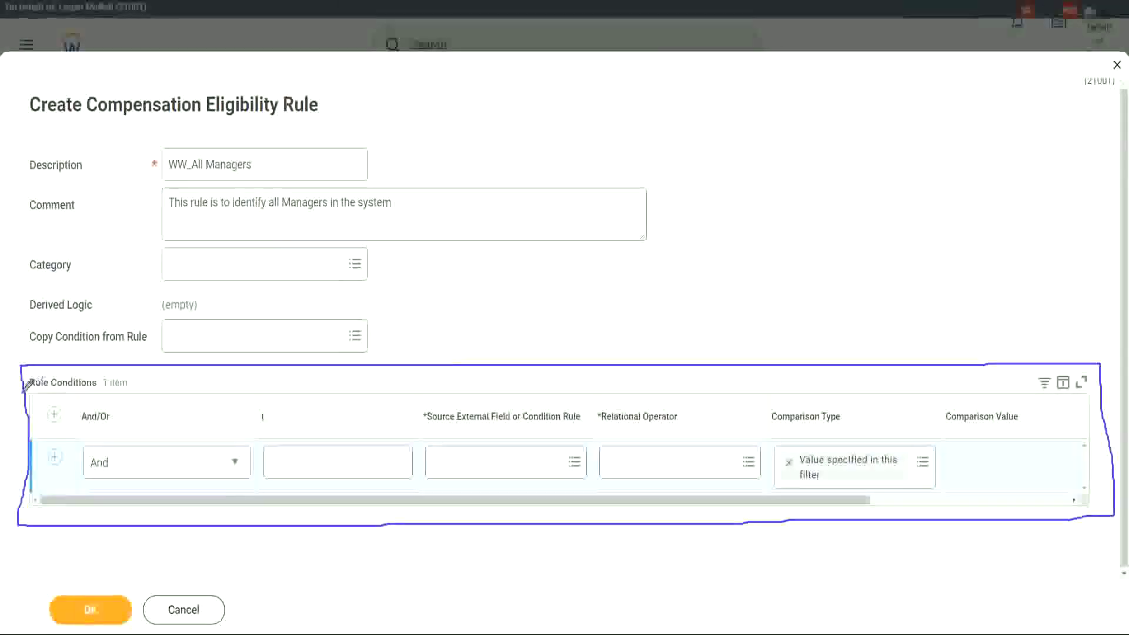
pyautogui.moveTo(24, 392); pyautogui.dragTo(100, 389)
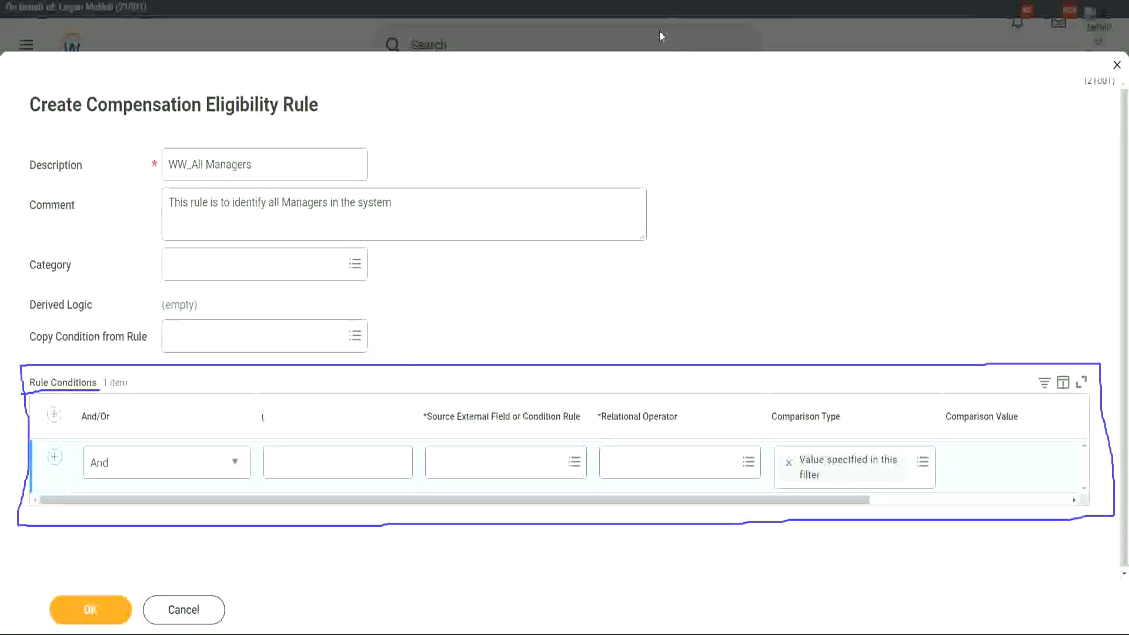
pyautogui.press('Escape')
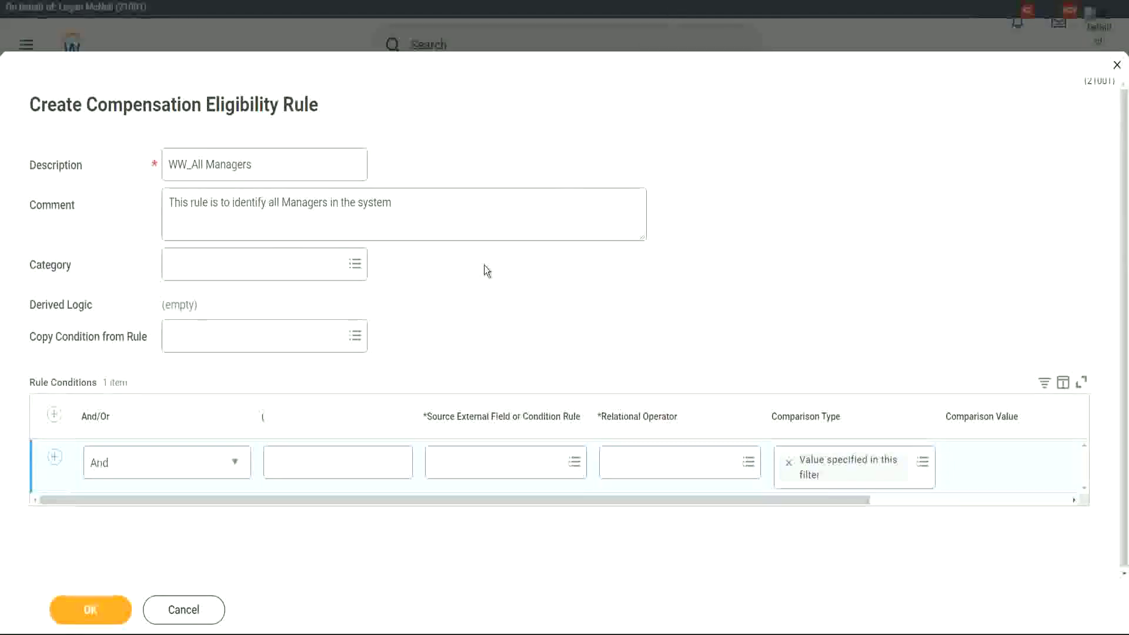